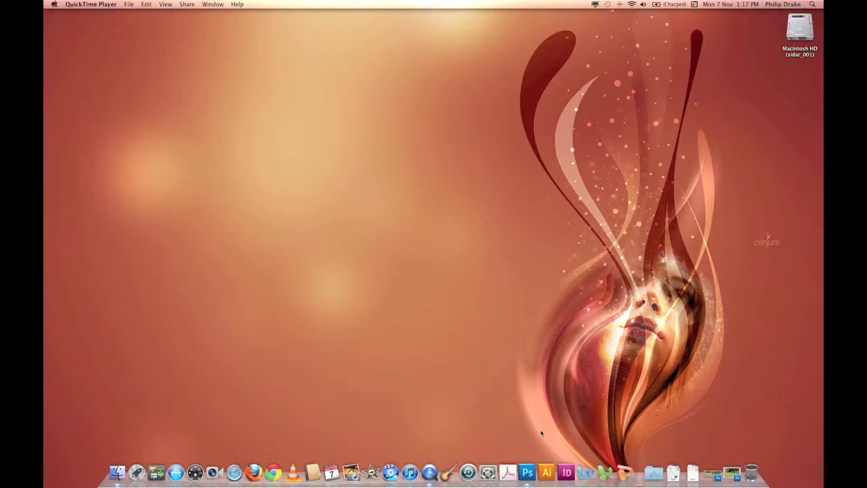
# Bring Photoshop CS5 to the front from the Dock
pyautogui.click(530, 473)
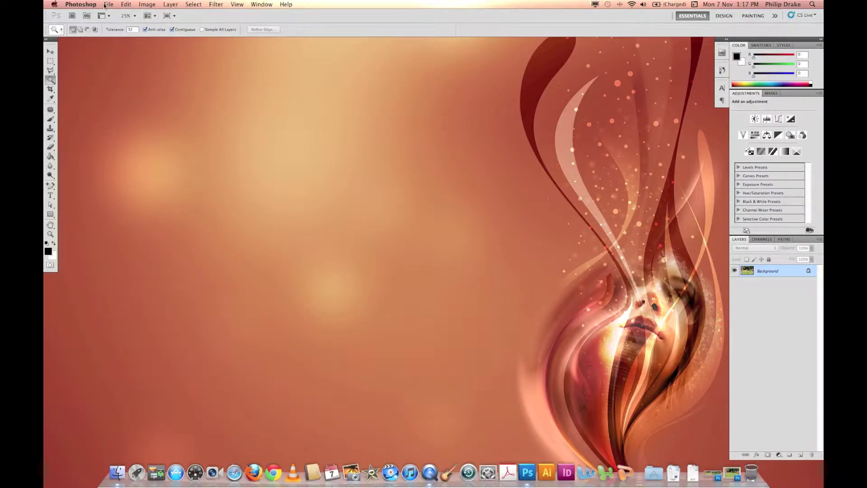
pyautogui.click(109, 4)
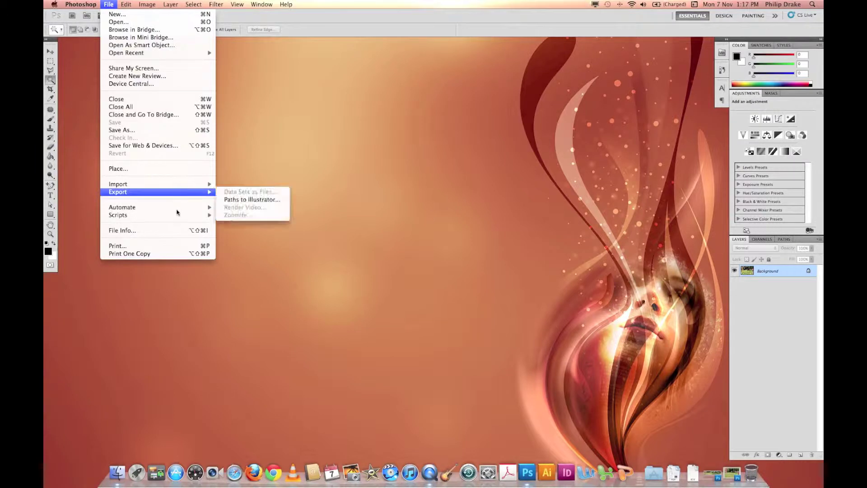
# Start File > Automate > Merge to HDR Pro and bring up its file browser
pyautogui.moveTo(176, 215)
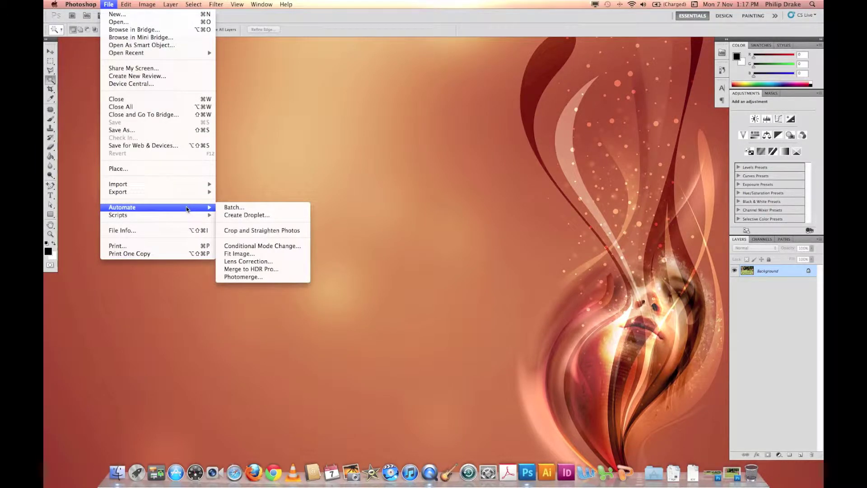
pyautogui.moveTo(210, 208)
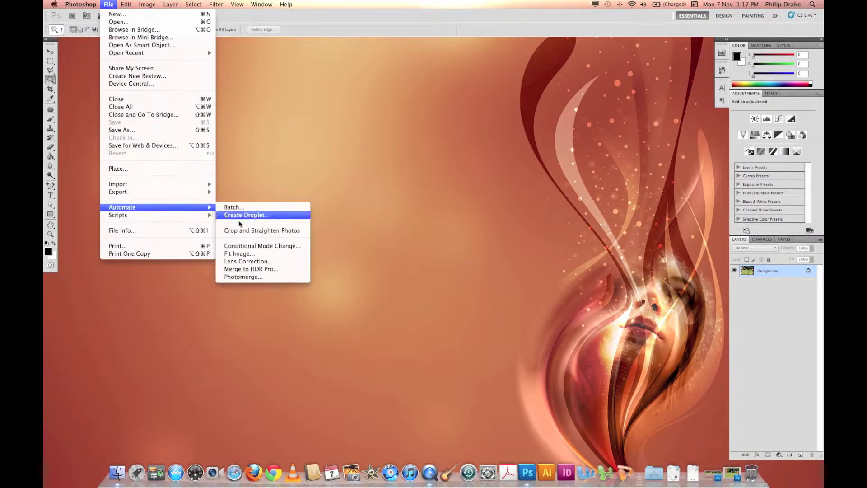
pyautogui.click(257, 269)
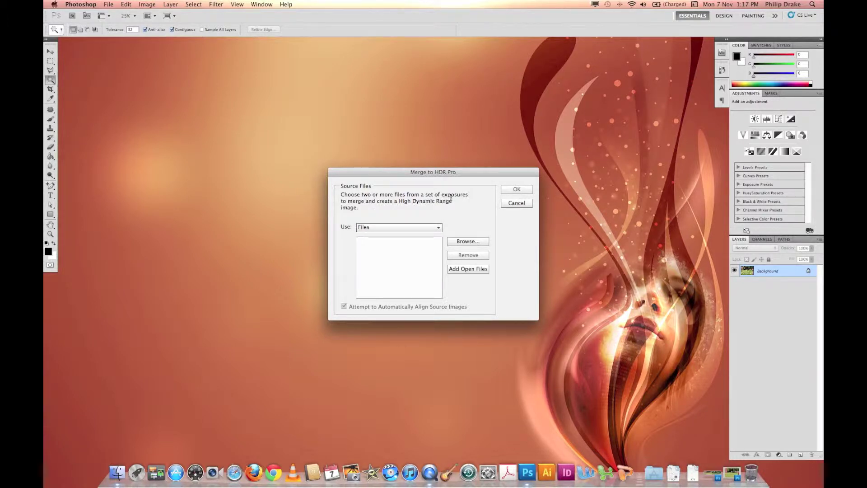
pyautogui.click(477, 242)
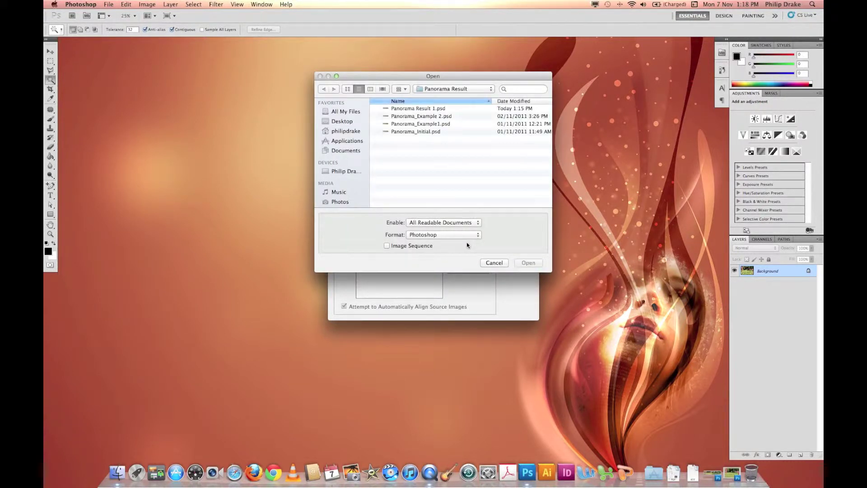
# Load IMG_0588 through IMG_0594.JPG from 2011-11-01 > Set 1 as the HDR sources
pyautogui.click(452, 92)
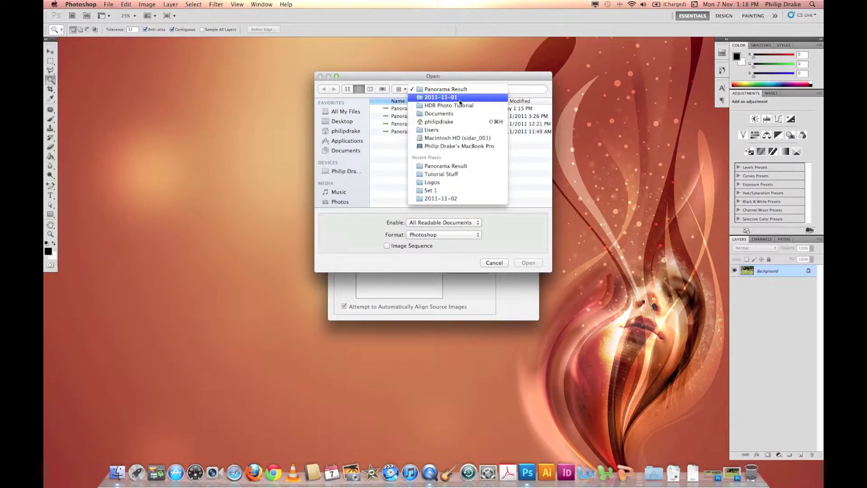
pyautogui.press('Escape')
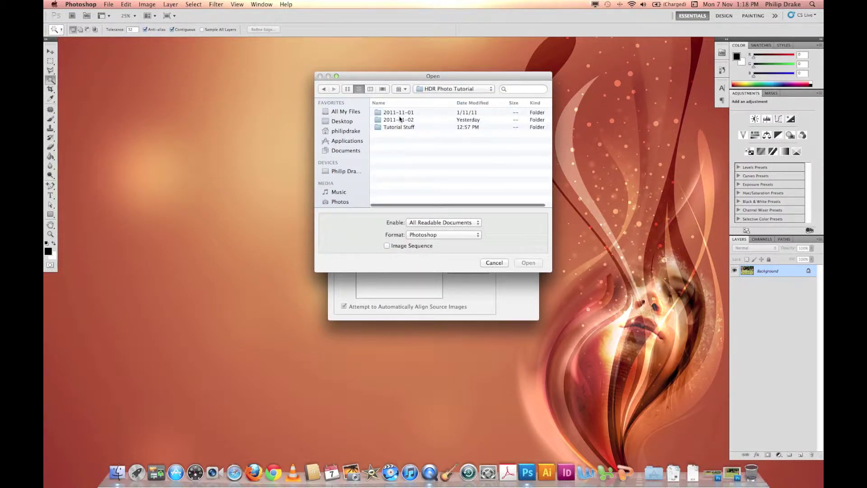
pyautogui.doubleClick(402, 114)
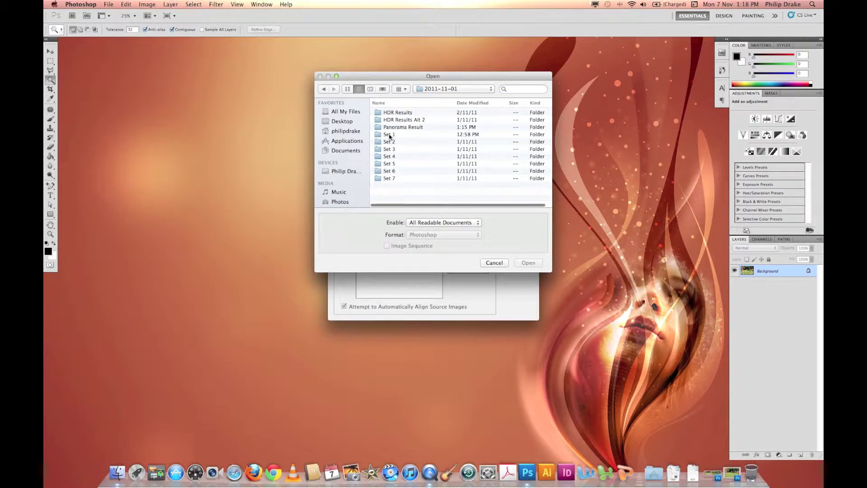
pyautogui.doubleClick(389, 134)
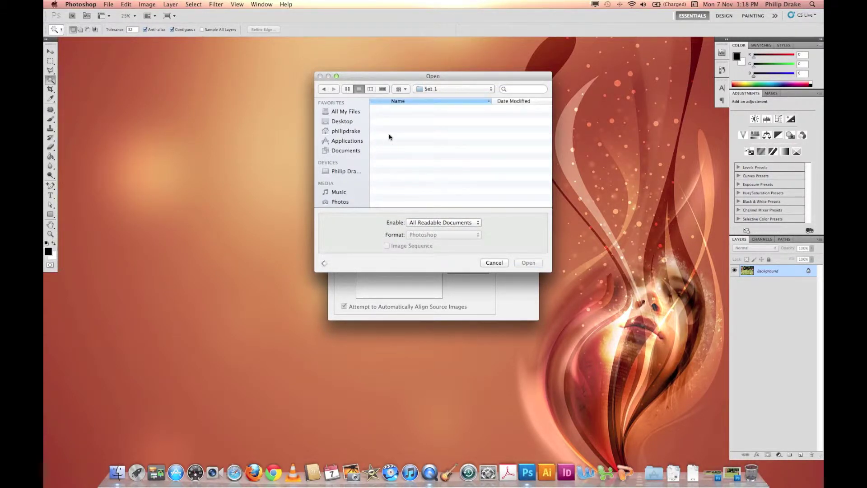
pyautogui.moveTo(454, 178); pyautogui.dragTo(397, 108)
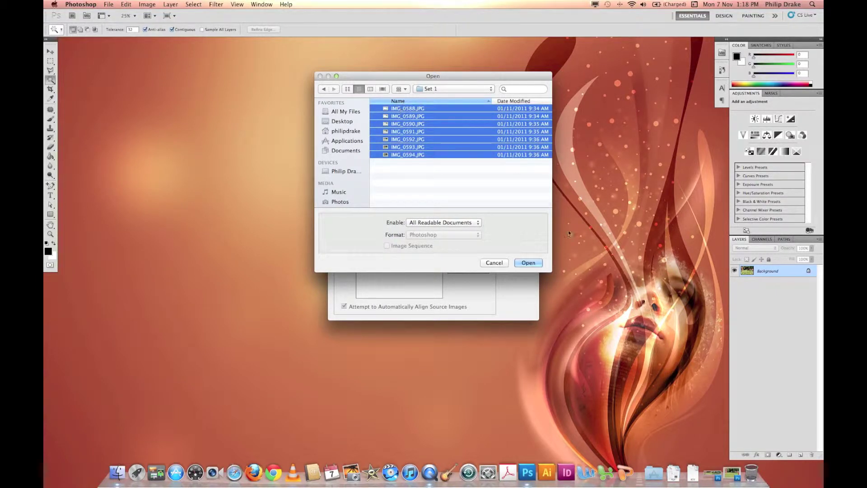
pyautogui.click(536, 265)
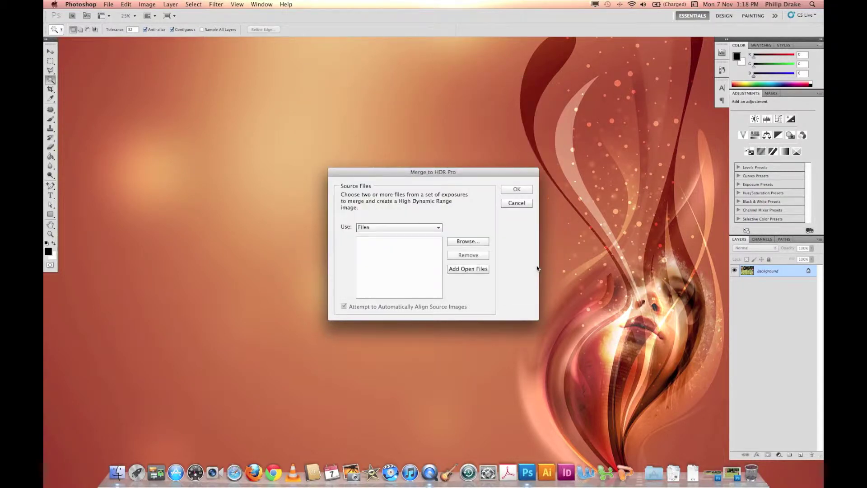
pyautogui.click(384, 268)
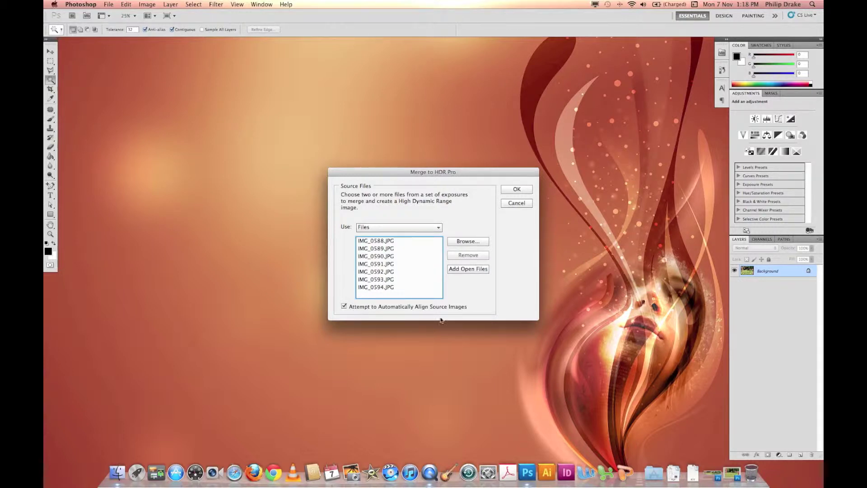
# Merge the seven auto-aligned exposures (EV +3.00 to −2.32) into a 16 Bit preview
pyautogui.click(516, 190)
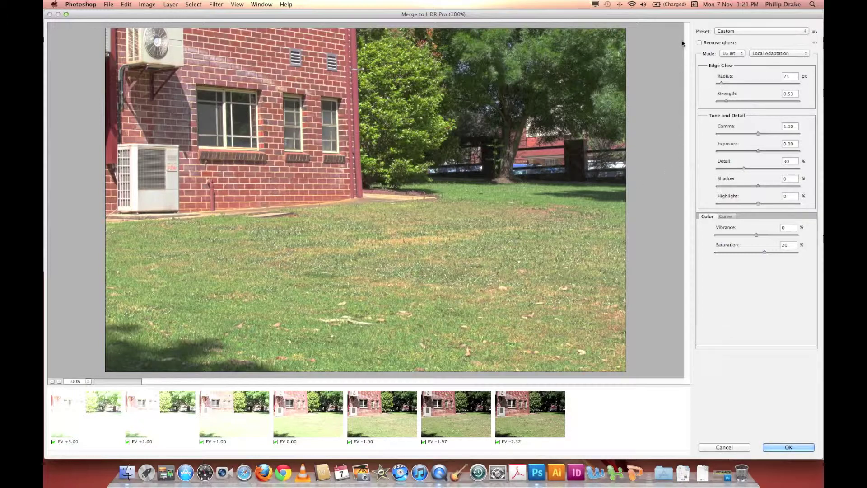
# Try the Saturated and Monochromatic presets, then apply HDR Preset 1 and create the HDR file
pyautogui.click(728, 32)
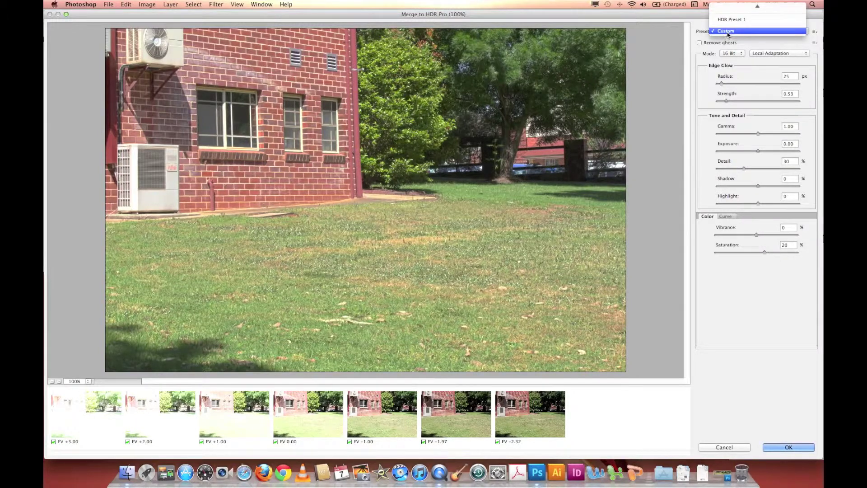
pyautogui.moveTo(757, 6)
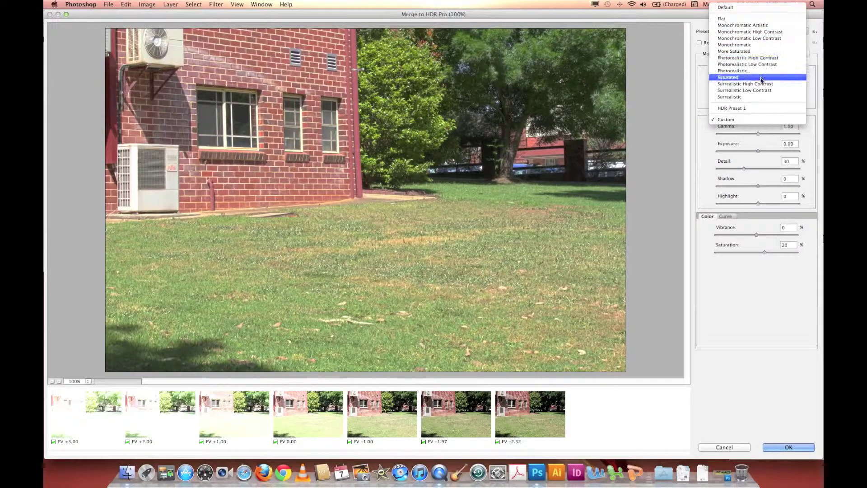
pyautogui.press('Escape')
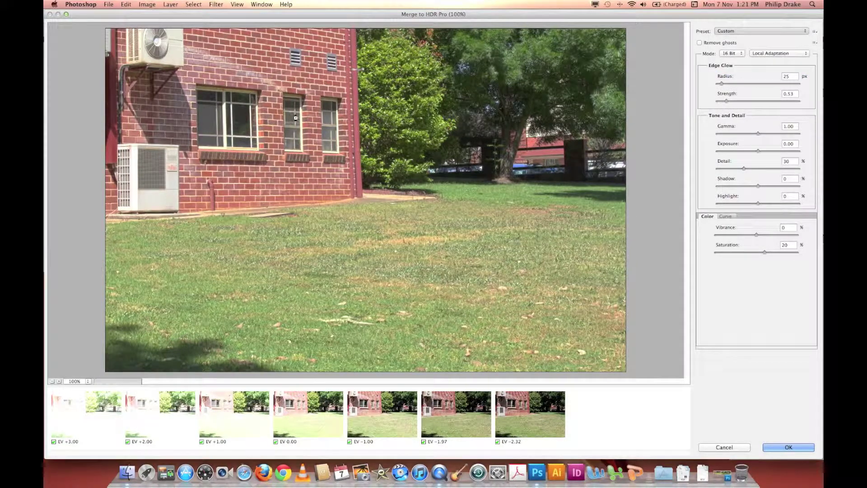
pyautogui.click(721, 31)
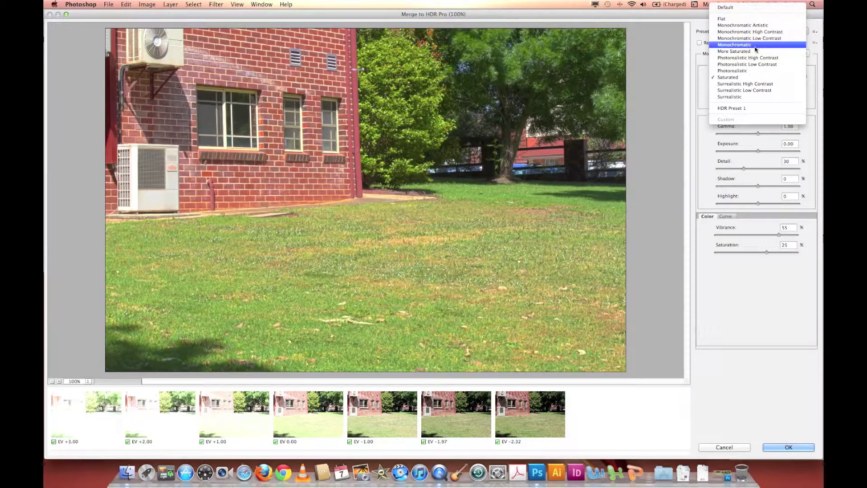
pyautogui.click(660, 96)
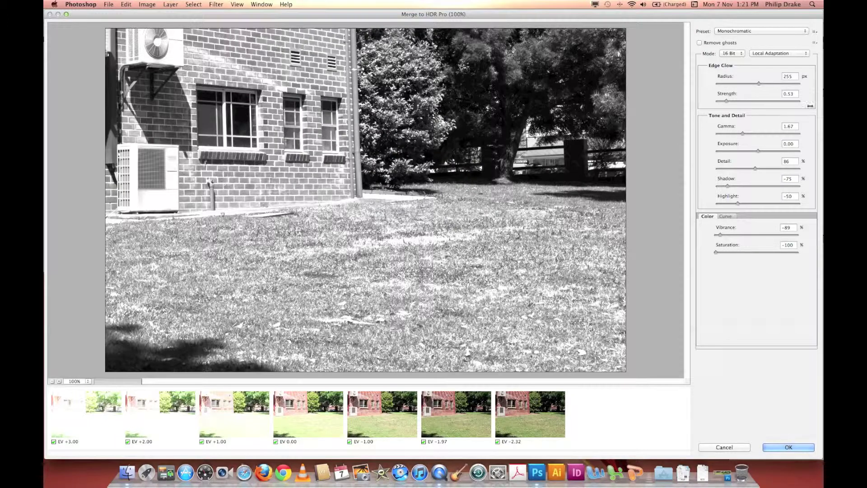
pyautogui.click(789, 31)
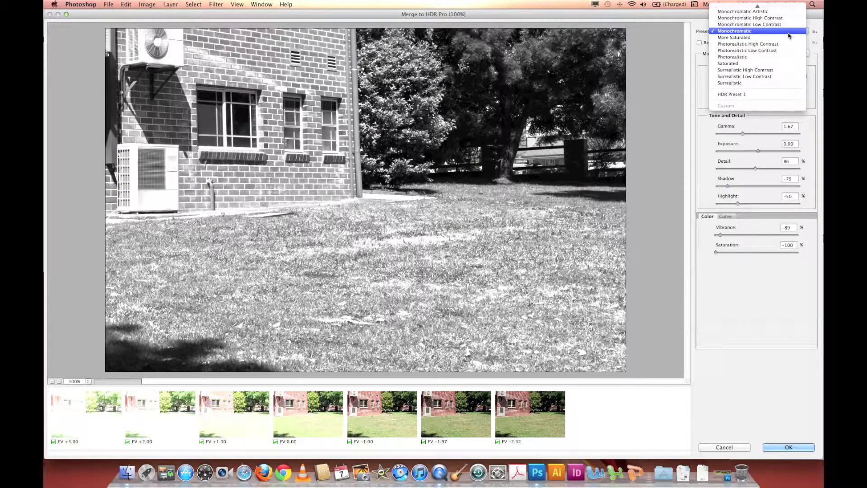
pyautogui.click(764, 95)
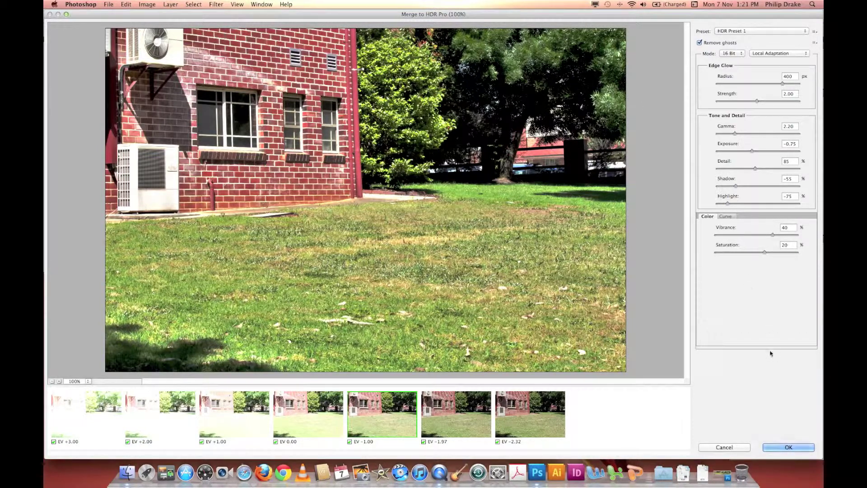
pyautogui.click(792, 447)
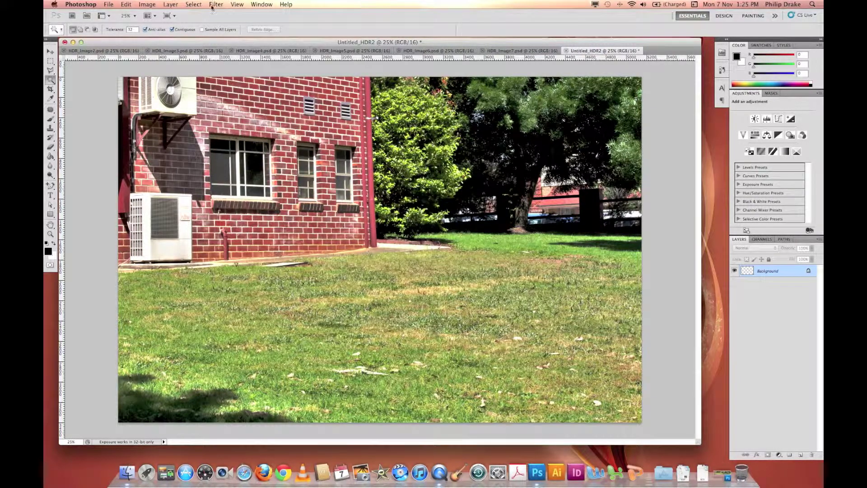
# Let Untitled_HDR2 finish rendering as a tone-mapped 16-bit RGB image
pyautogui.click(109, 4)
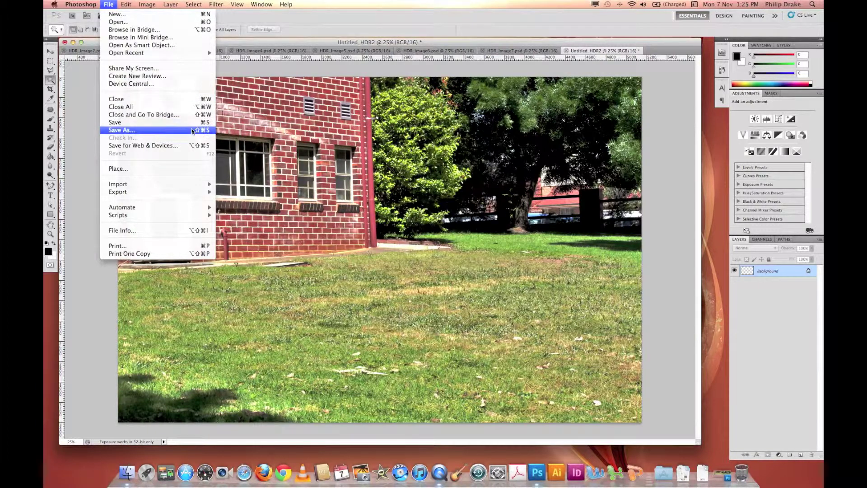
# Save As HDR_Image1.psd in HDR Photo Tutorial > Tutorial Stuff, replacing it, then view HDR_Image2
pyautogui.click(218, 138)
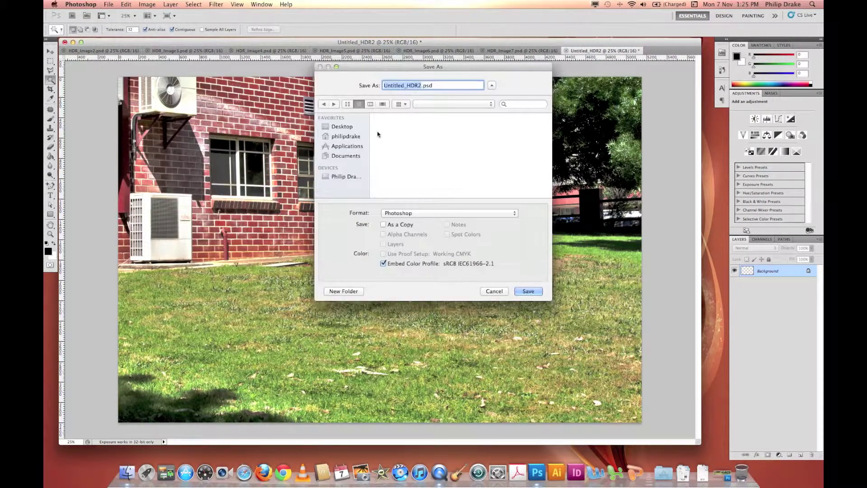
pyautogui.click(442, 104)
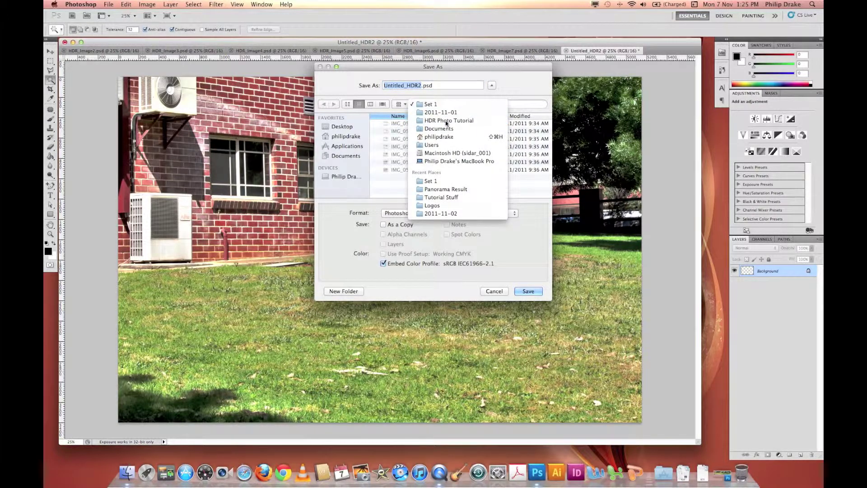
pyautogui.click(440, 121)
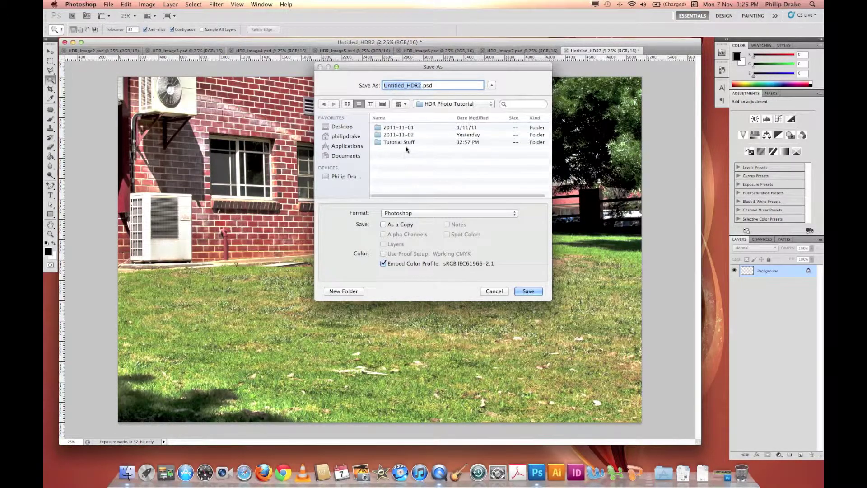
pyautogui.click(408, 143)
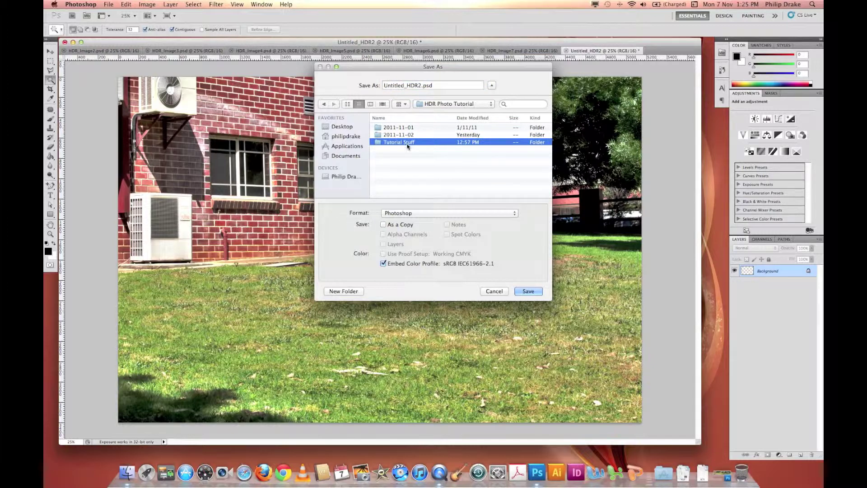
pyautogui.doubleClick(407, 142)
pyautogui.click(408, 146)
pyautogui.click(420, 86)
pyautogui.press('BackSpace')
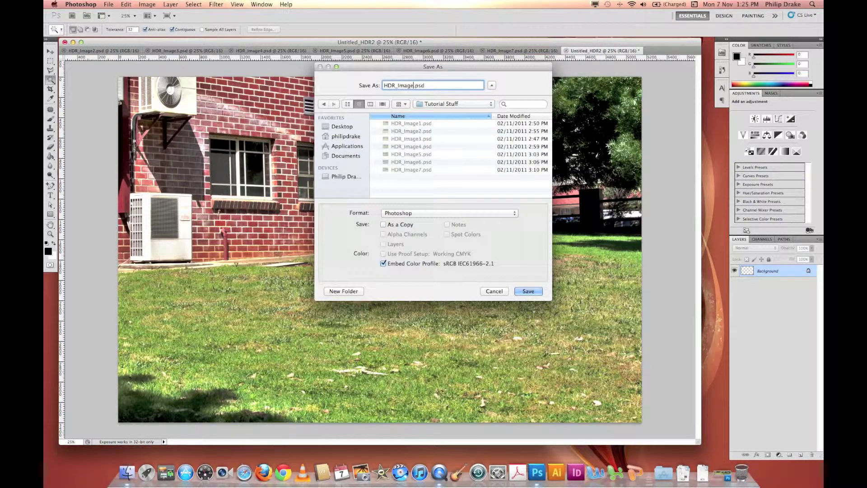
pyautogui.write('1')
pyautogui.click(536, 296)
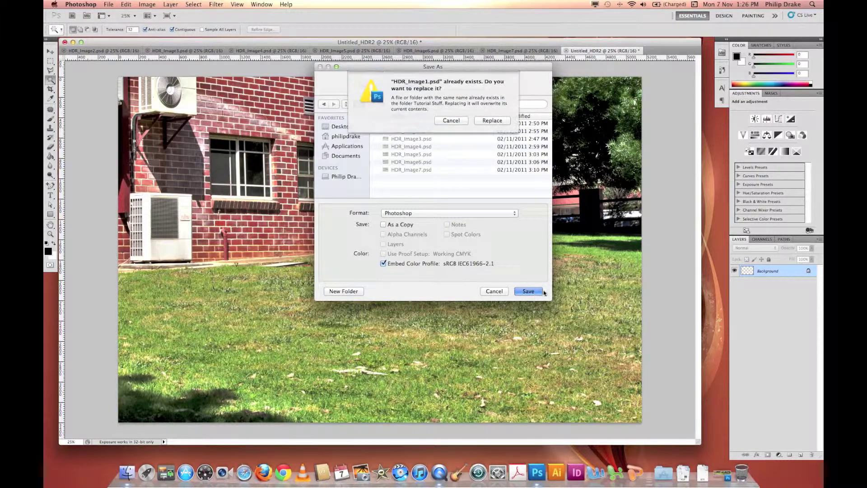
pyautogui.click(492, 121)
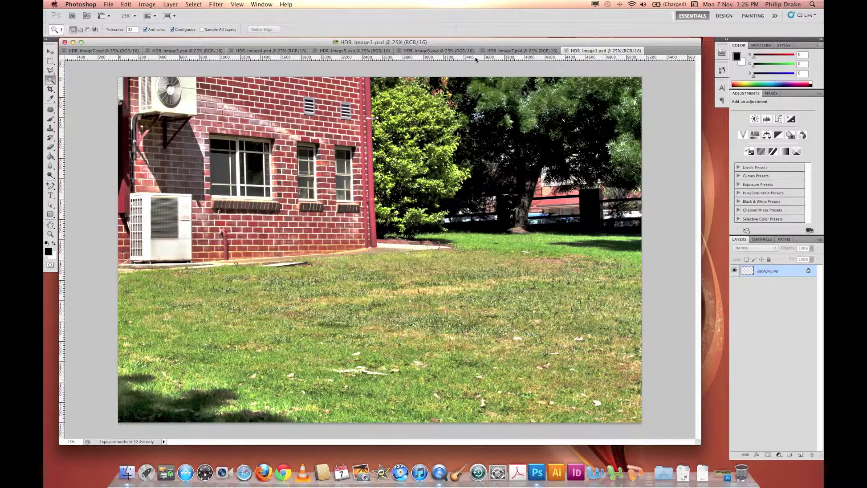
pyautogui.click(131, 51)
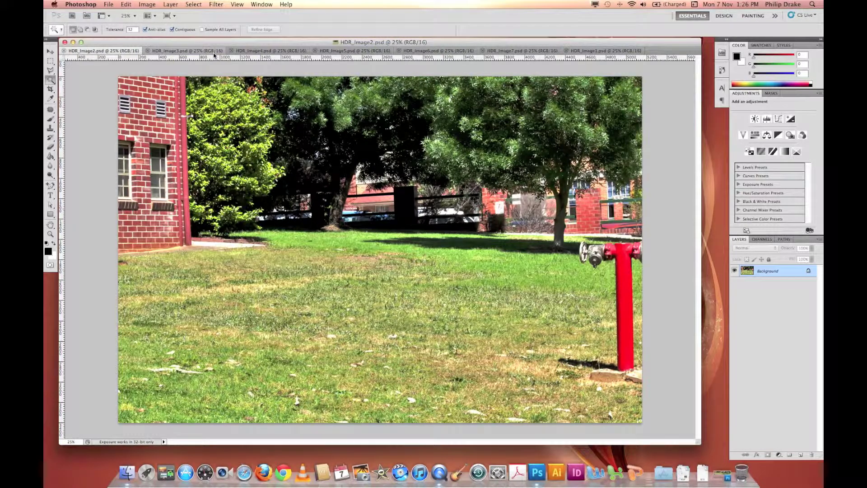
# View HDR_Image3 through HDR_Image7, then show HDR_Image1 and move its tab after HDR_Image7
pyautogui.click(214, 55)
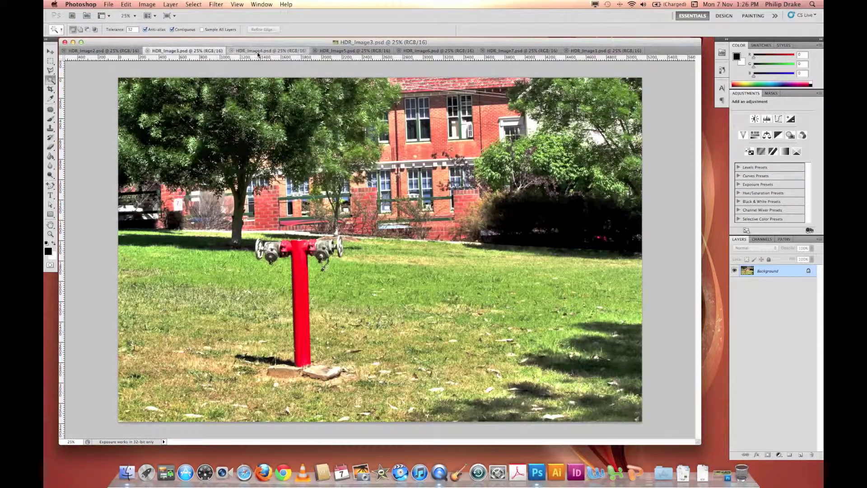
pyautogui.click(257, 55)
pyautogui.click(361, 53)
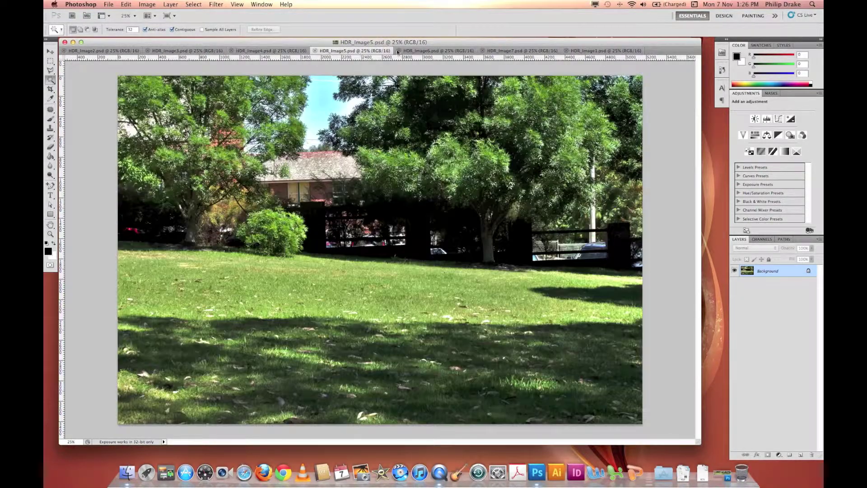
pyautogui.click(435, 52)
pyautogui.click(501, 53)
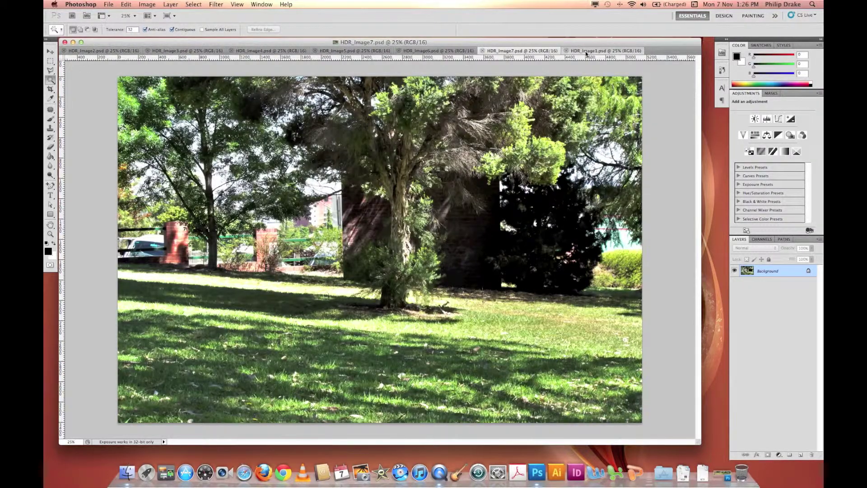
pyautogui.click(586, 53)
pyautogui.moveTo(575, 54); pyautogui.dragTo(654, 48)
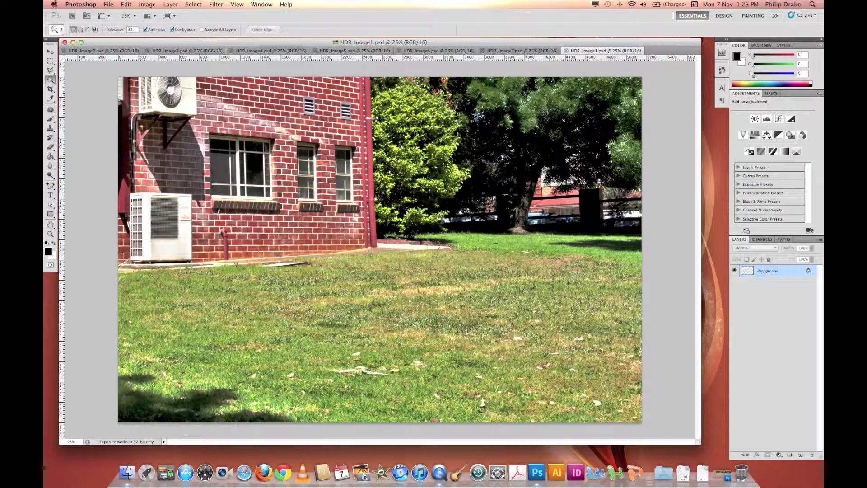
pyautogui.click(108, 5)
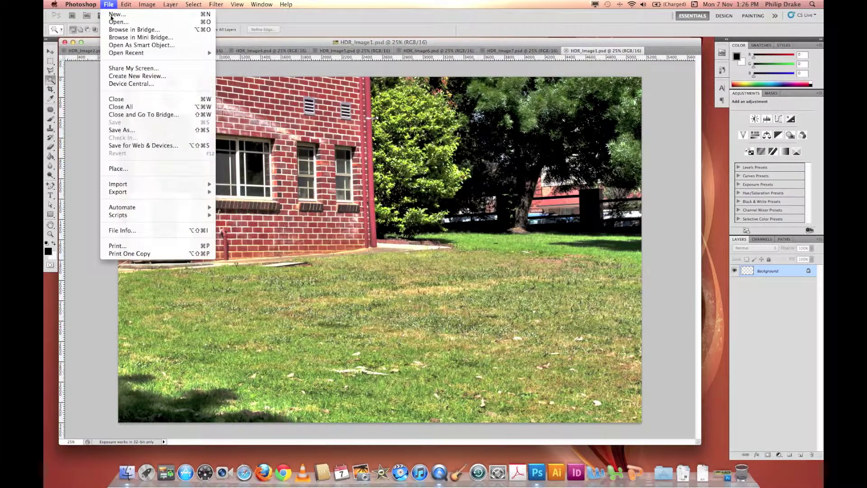
# Start File > Automate > Photomerge and add all seven HDR_Image PSDs from Tutorial Stuff
pyautogui.moveTo(199, 207)
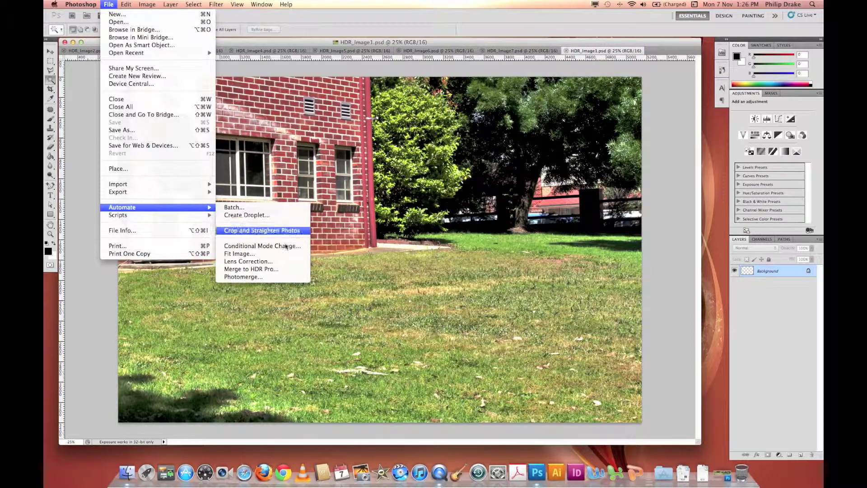
pyautogui.click(285, 278)
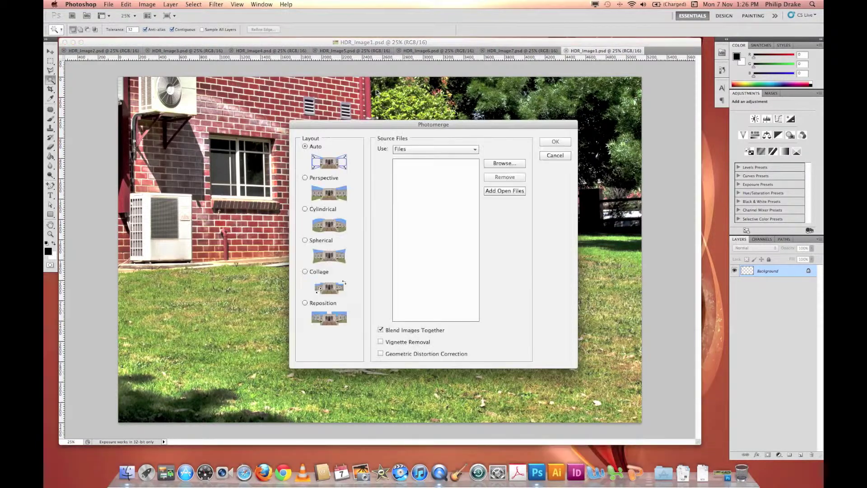
pyautogui.click(506, 166)
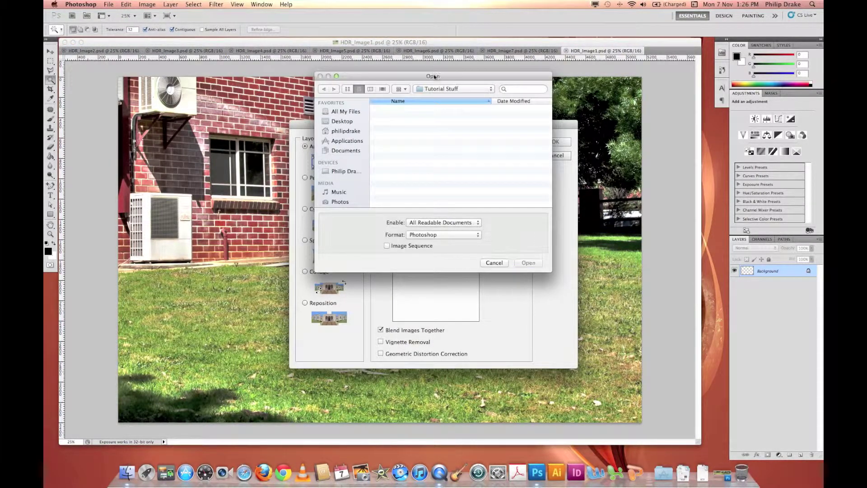
pyautogui.press('super+a')
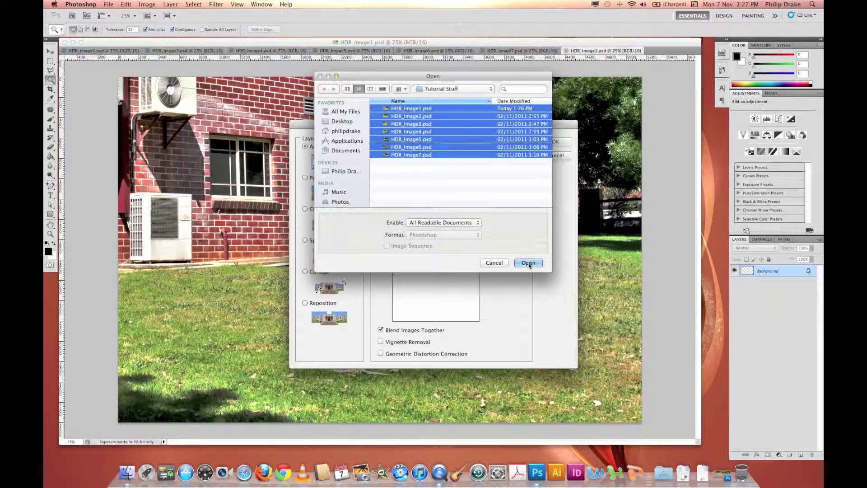
pyautogui.click(528, 263)
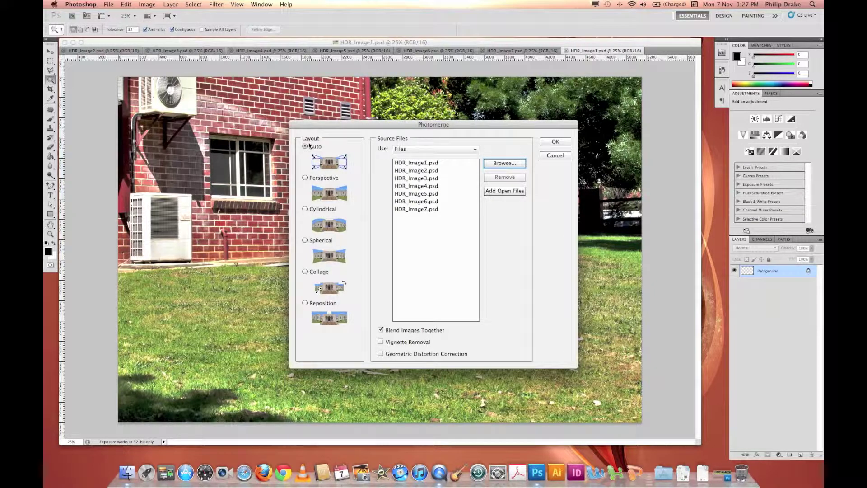
# Build the Auto-layout panorama as Panorama_Example 2.psd, leaving uneven transparent edges
pyautogui.click(563, 143)
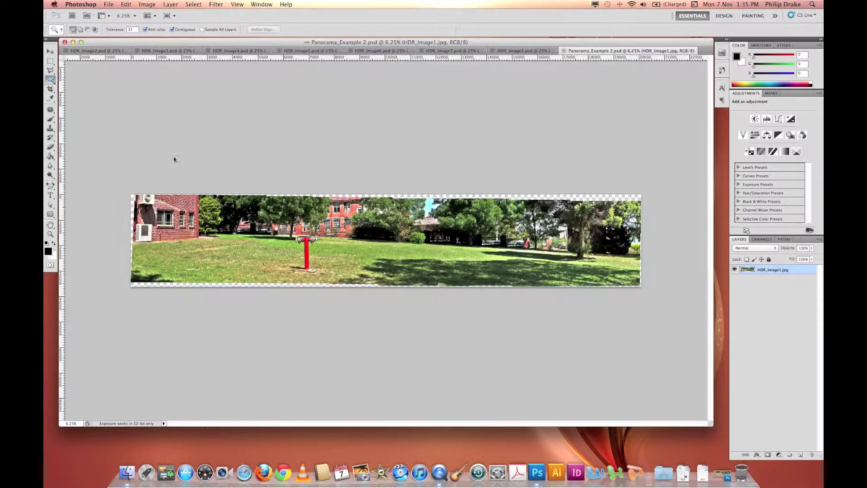
# Select the transparent border with the Magic Wand and content-aware fill it at Normal mode, 100% opacity
pyautogui.click(233, 288)
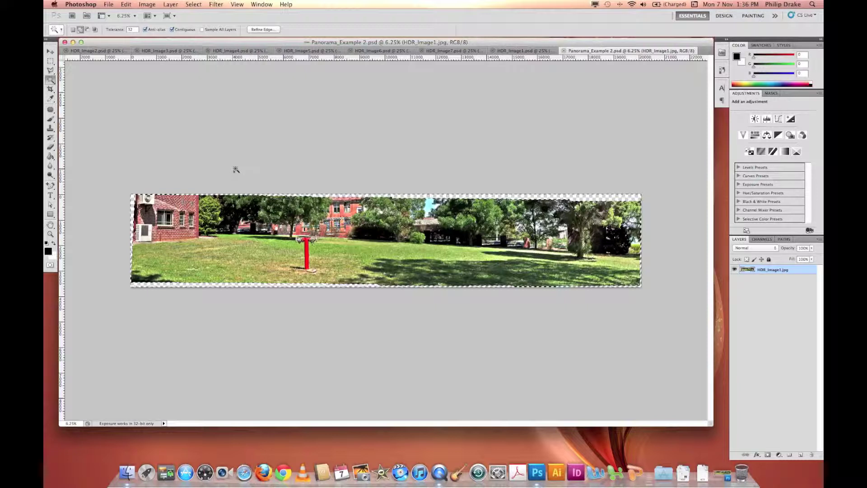
pyautogui.hotkey('shift', 'BackSpace')
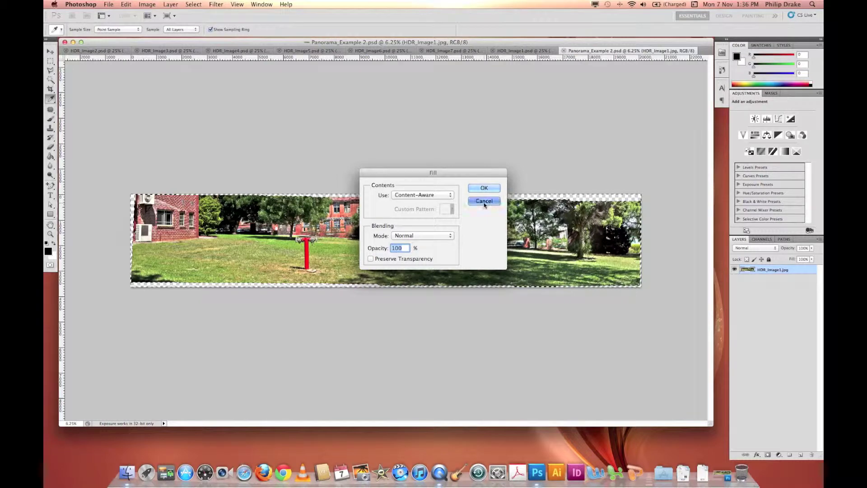
pyautogui.press('Return')
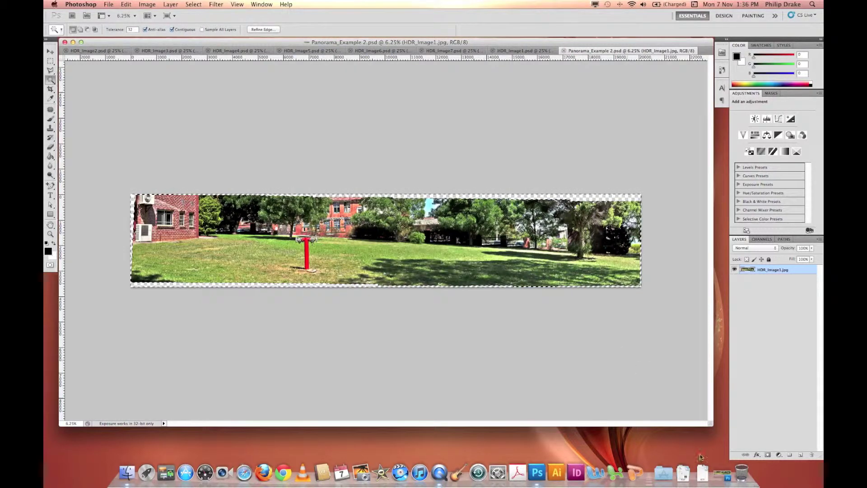
# Restore Panorama Result 1 from the Dock, zoom it to 12.5%, and pick the Crop tool
pyautogui.click(726, 479)
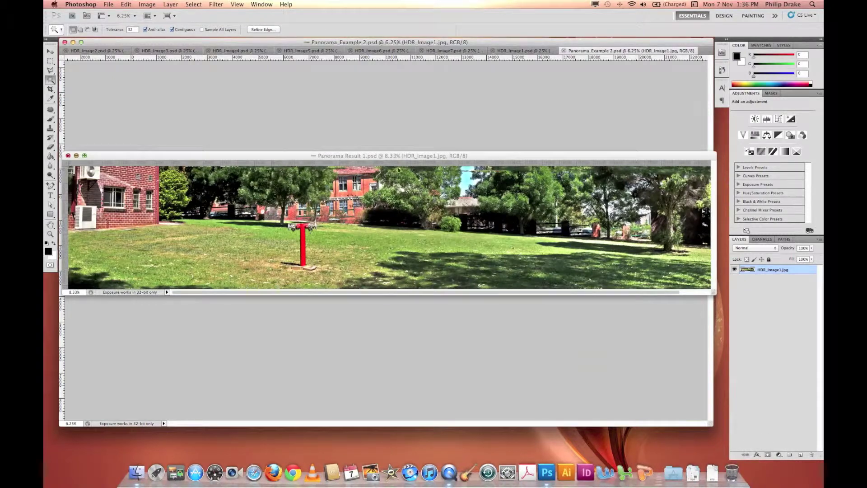
pyautogui.click(183, 221)
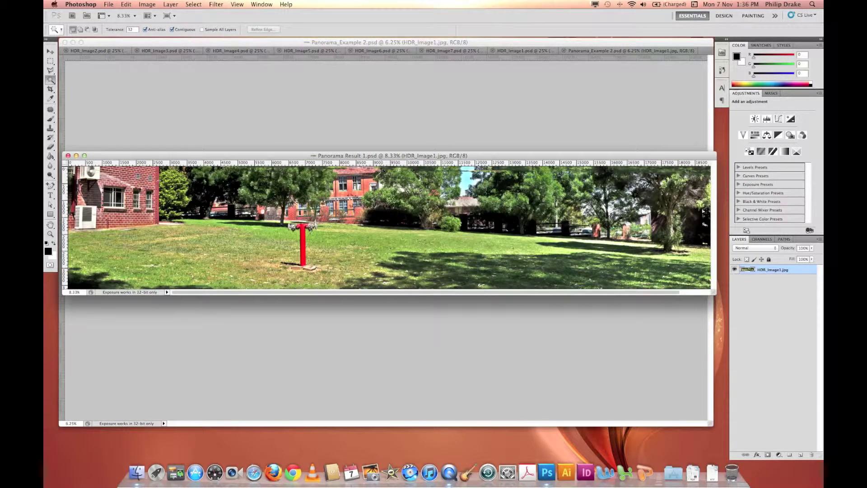
pyautogui.press('super+equal')
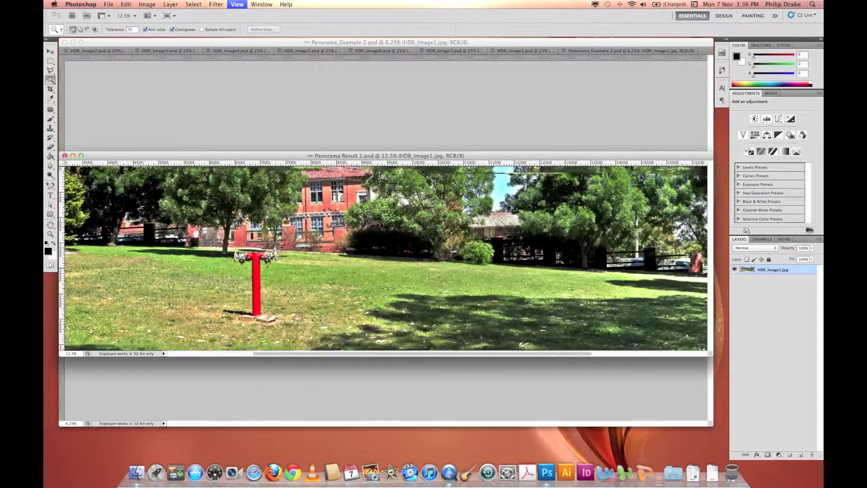
pyautogui.hscroll(-5, 386, 257)
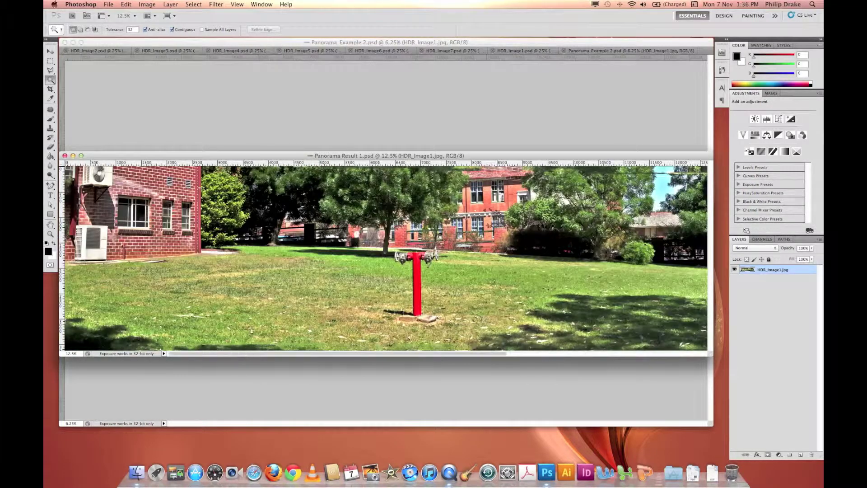
pyautogui.click(50, 90)
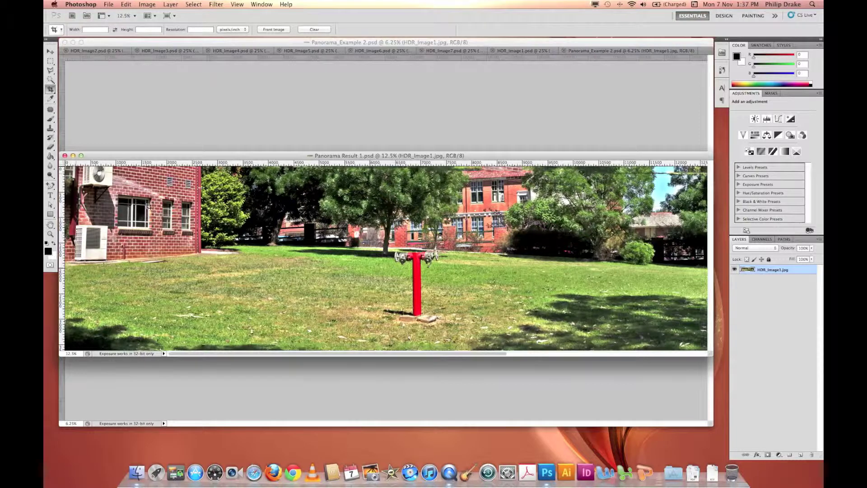
# Crop Panorama Result 1 to a box drawn across the panorama's middle area
pyautogui.moveTo(202, 250); pyautogui.dragTo(751, 361)
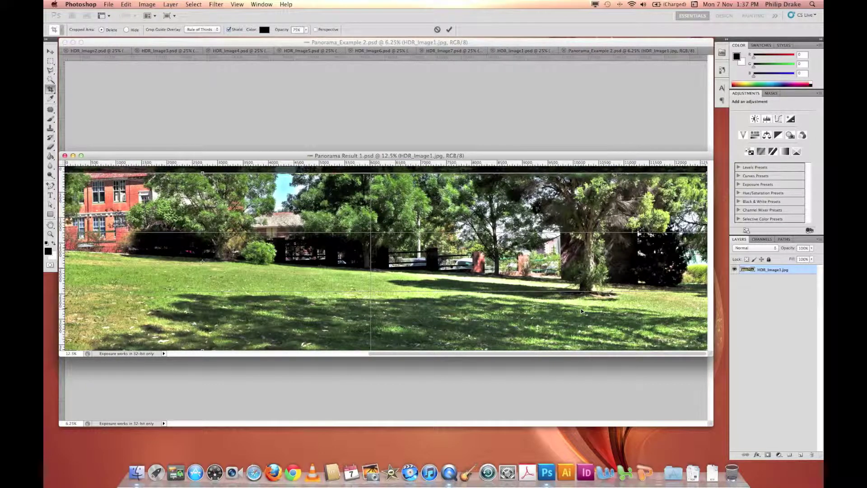
pyautogui.press('Return')
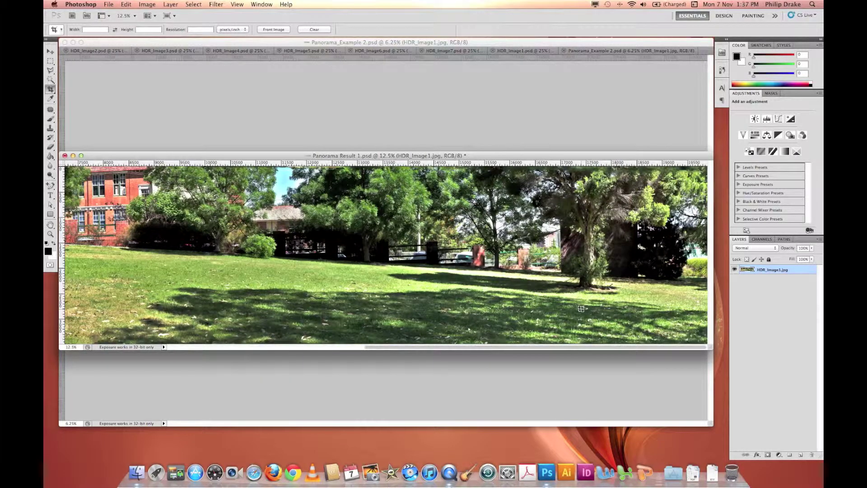
pyautogui.hscroll(-10, 581, 308)
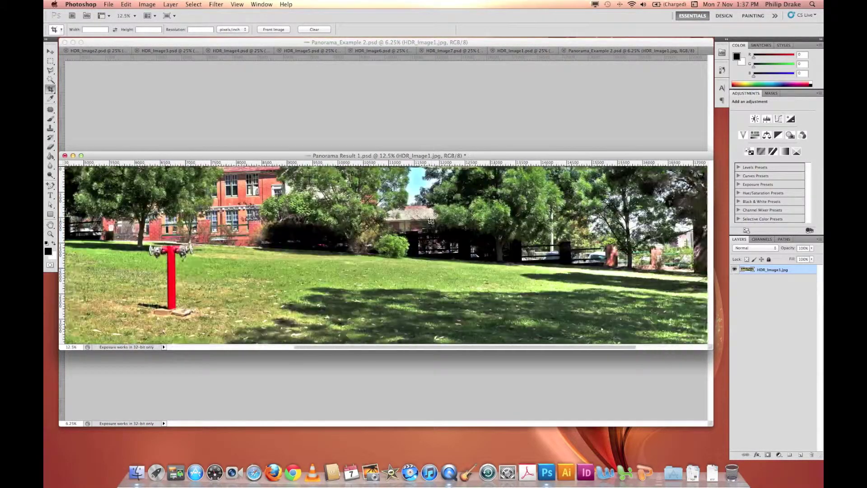
# Draw a crop box over the panorama's left part, then cancel it
pyautogui.hscroll(-2, 430, 221)
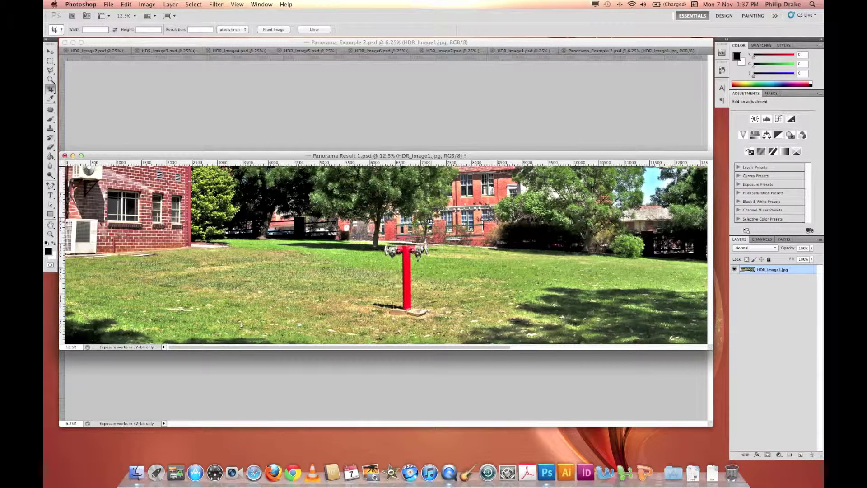
pyautogui.moveTo(82, 175); pyautogui.dragTo(79, 344)
pyautogui.moveTo(155, 223); pyautogui.dragTo(449, 336)
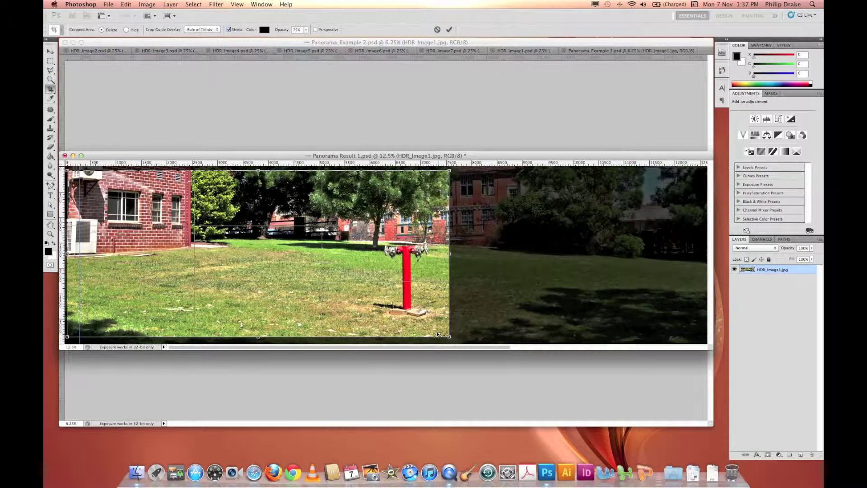
pyautogui.press('Escape')
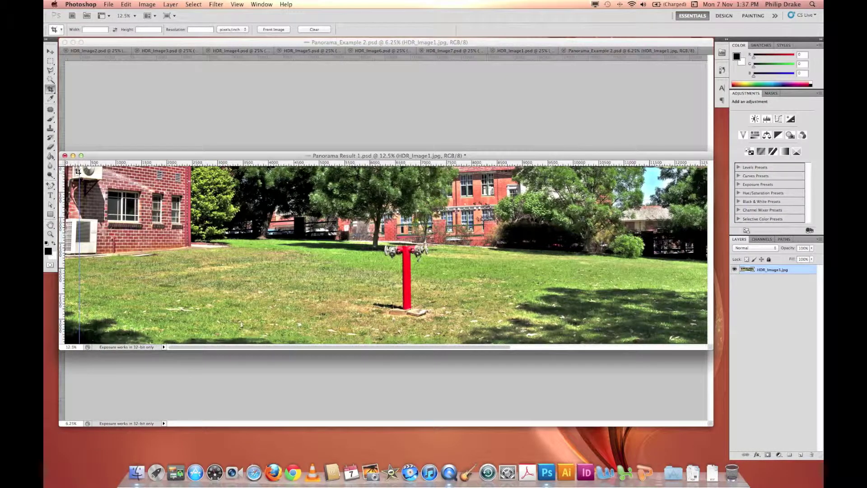
# Crop the panorama from its top-left corner across its full width
pyautogui.moveTo(65, 168); pyautogui.dragTo(777, 368)
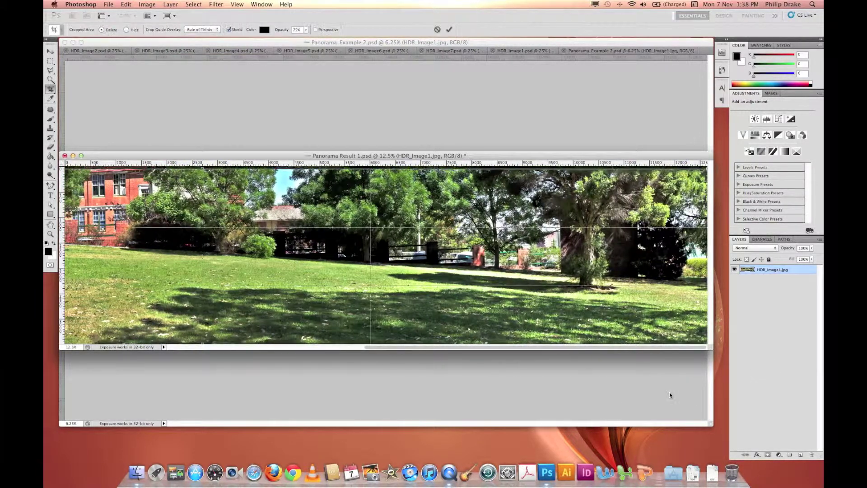
pyautogui.press('Return')
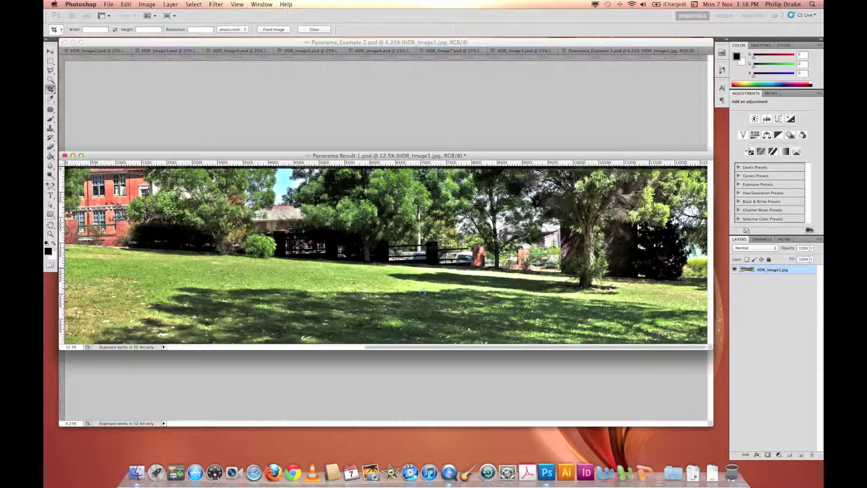
pyautogui.hscroll(-10, 422, 292)
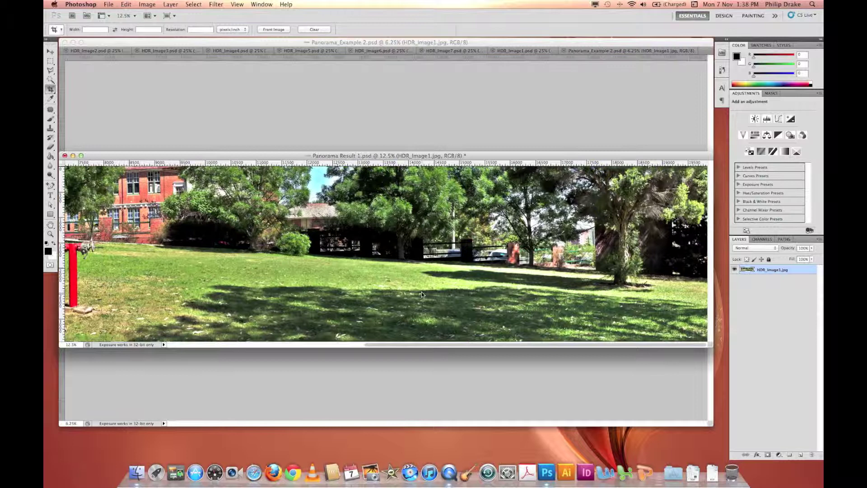
pyautogui.hscroll(-3, 422, 291)
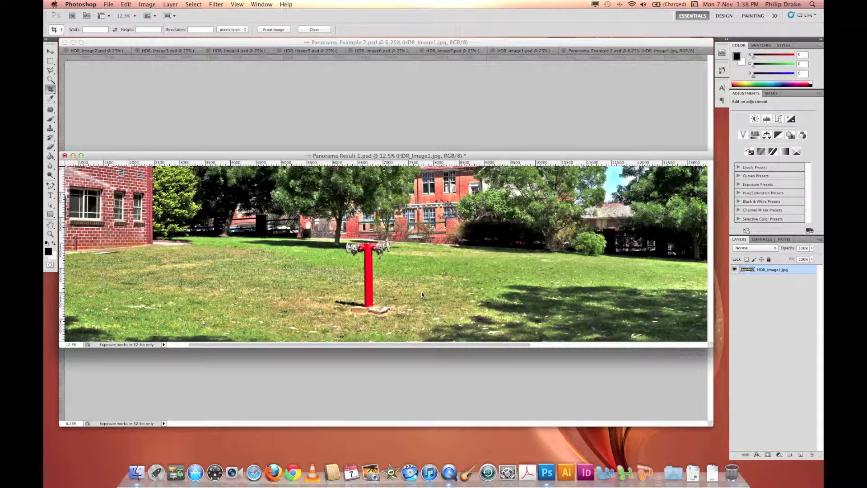